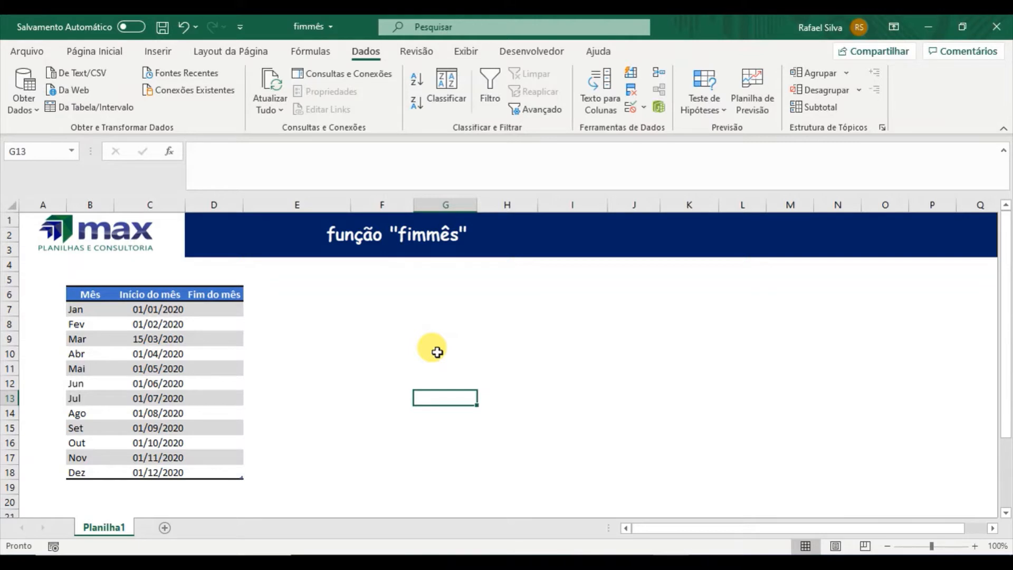
Step: Check the last days of April and May 2020 in the system calendar, then return to the sheet
click(383, 339)
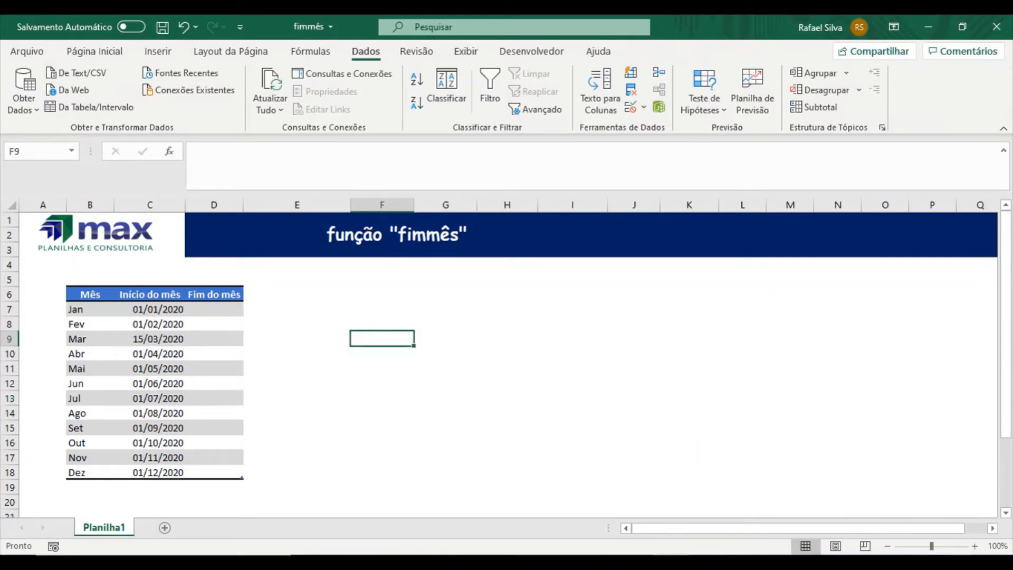
click(975, 563)
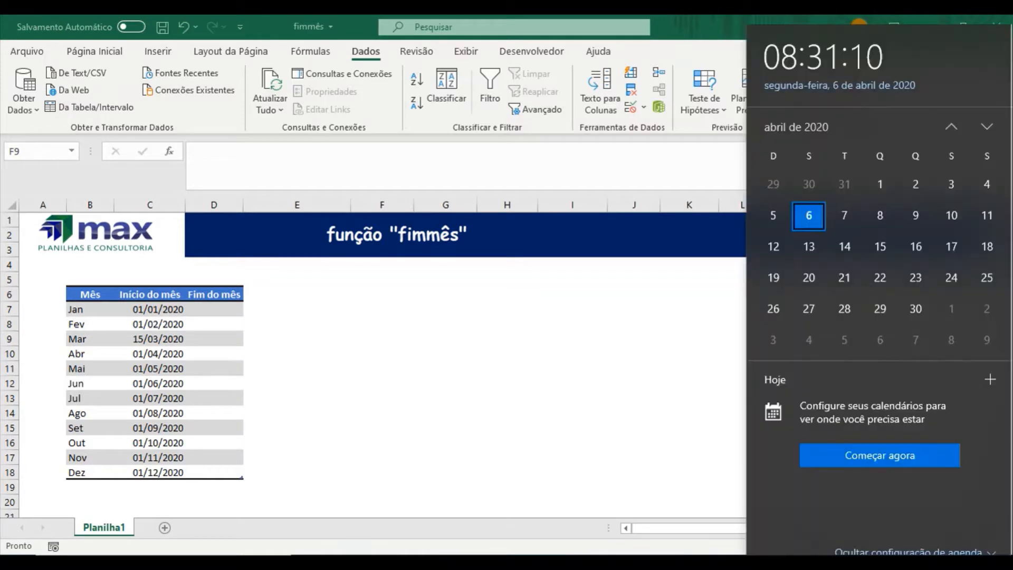
click(987, 119)
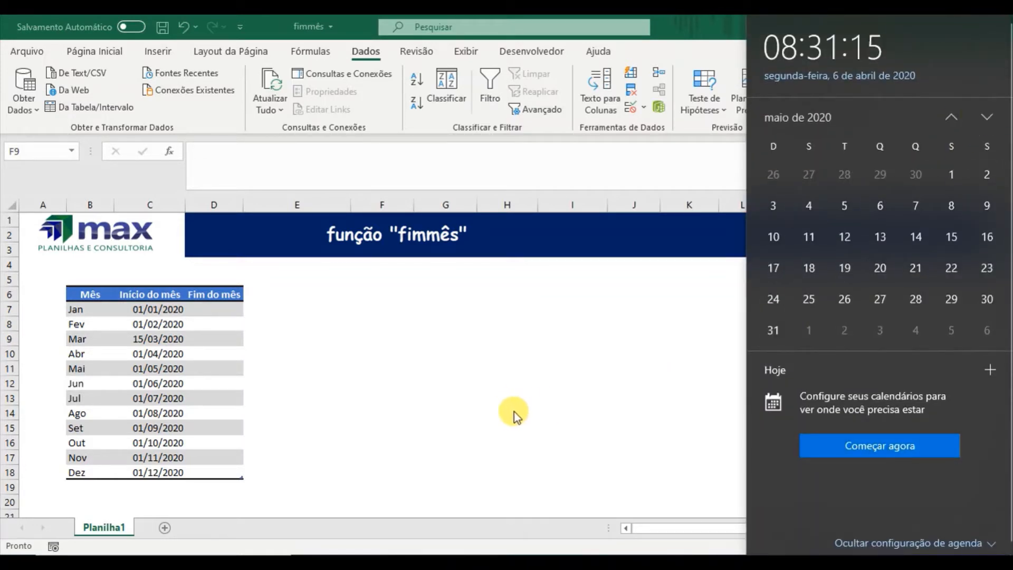
click(380, 378)
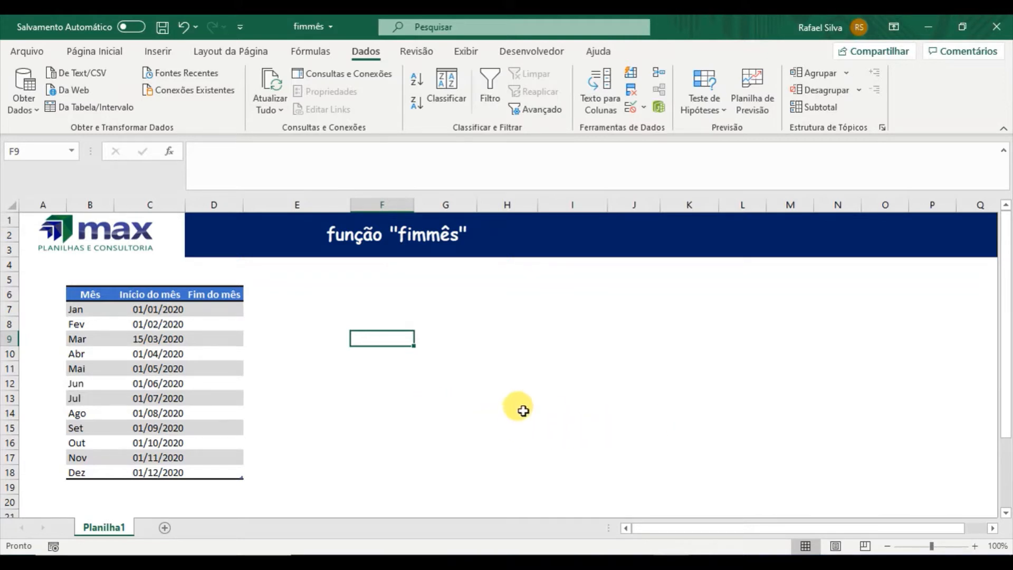
click(419, 427)
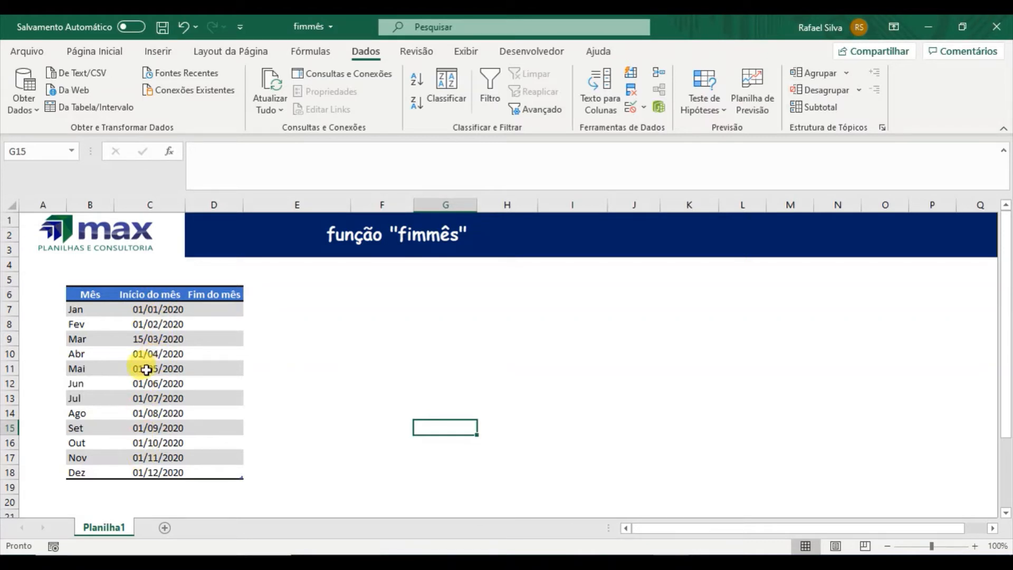
Step: Set July's start date in the "Início do mês" column to 20/07/2020
click(156, 395)
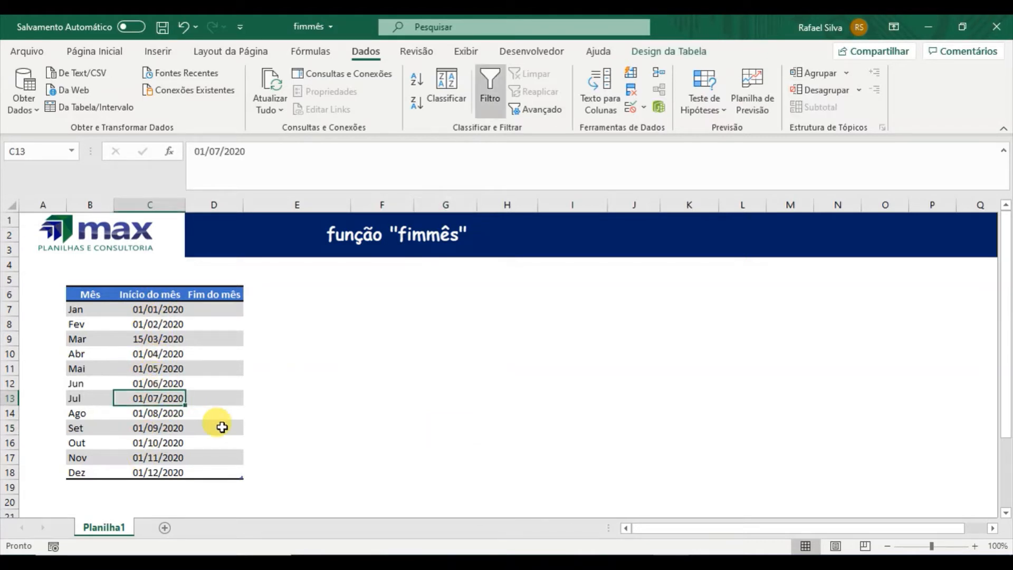
text(20/0)
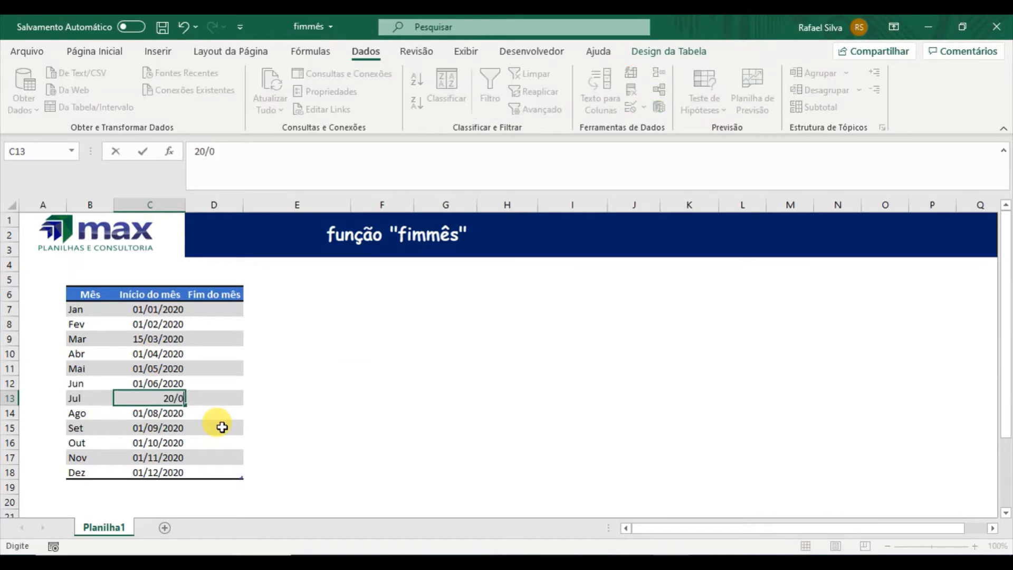
text(7/2020)
key(Return)
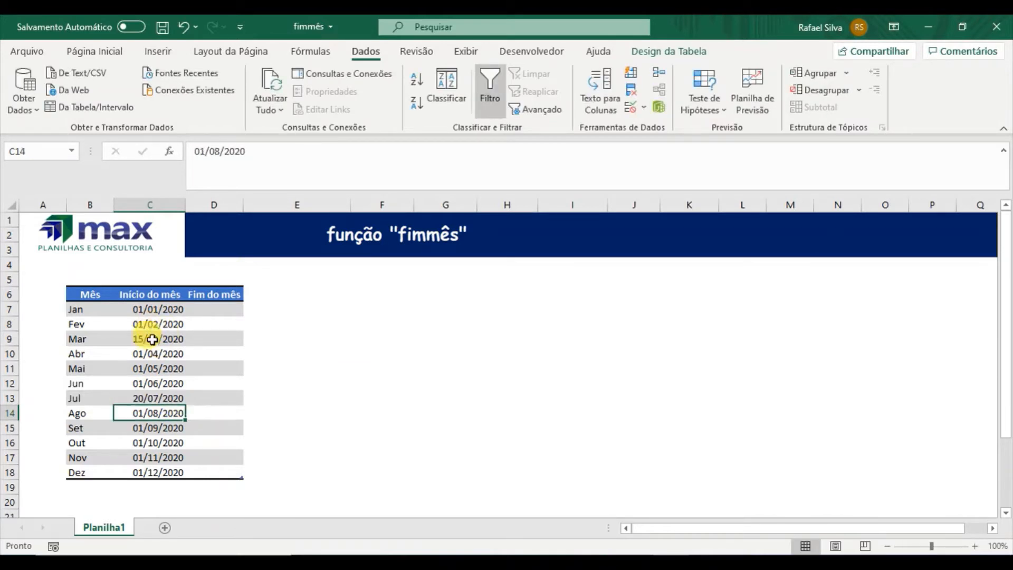
Step: Fill the "Fim do mês" column from cell D7 with the formula =FIMMÊS([@[Início do mês]];0)
click(209, 312)
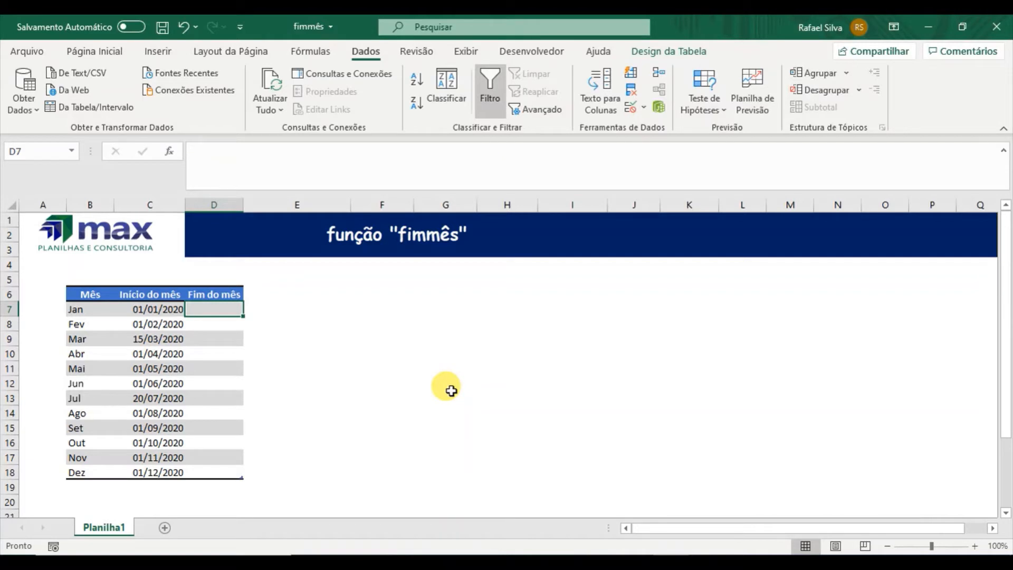
text(=fim)
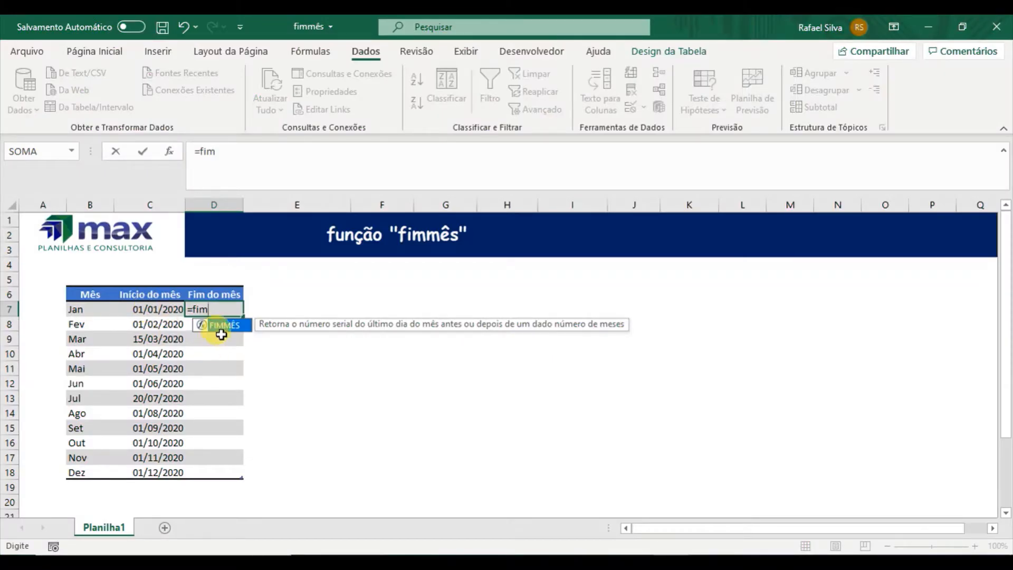
double_click(223, 325)
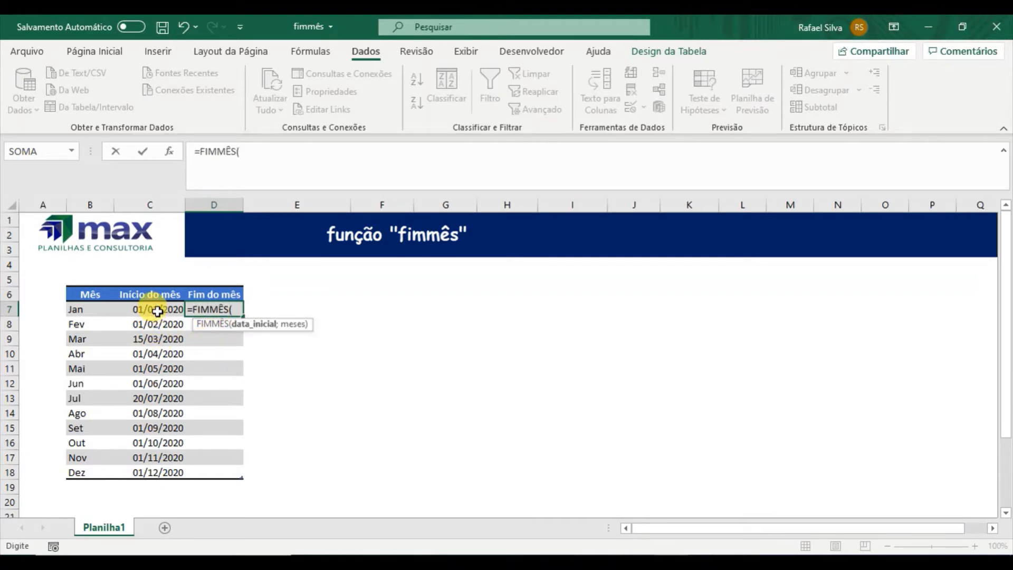
click(158, 311)
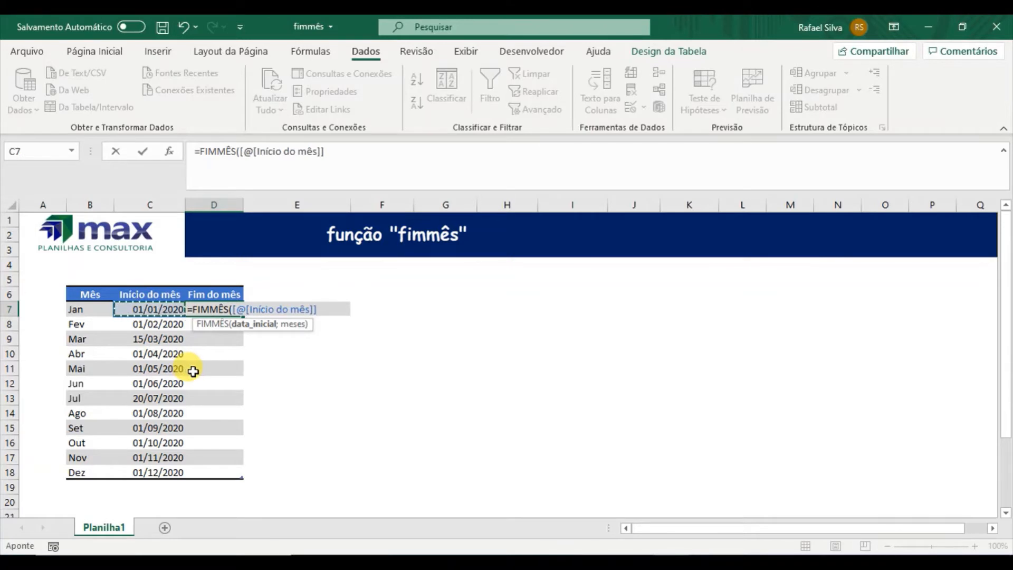
text(;0)
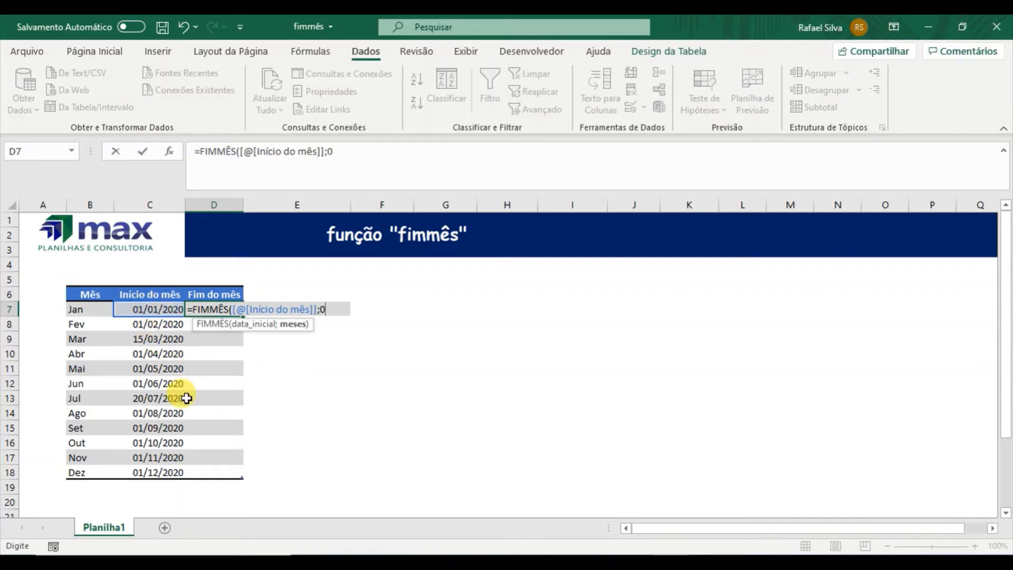
text())
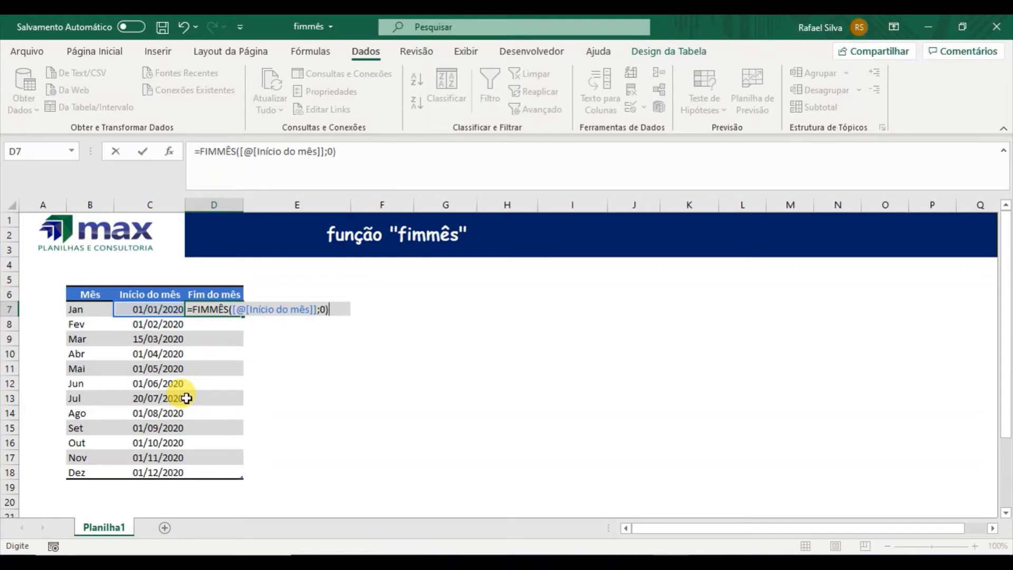
key(Return)
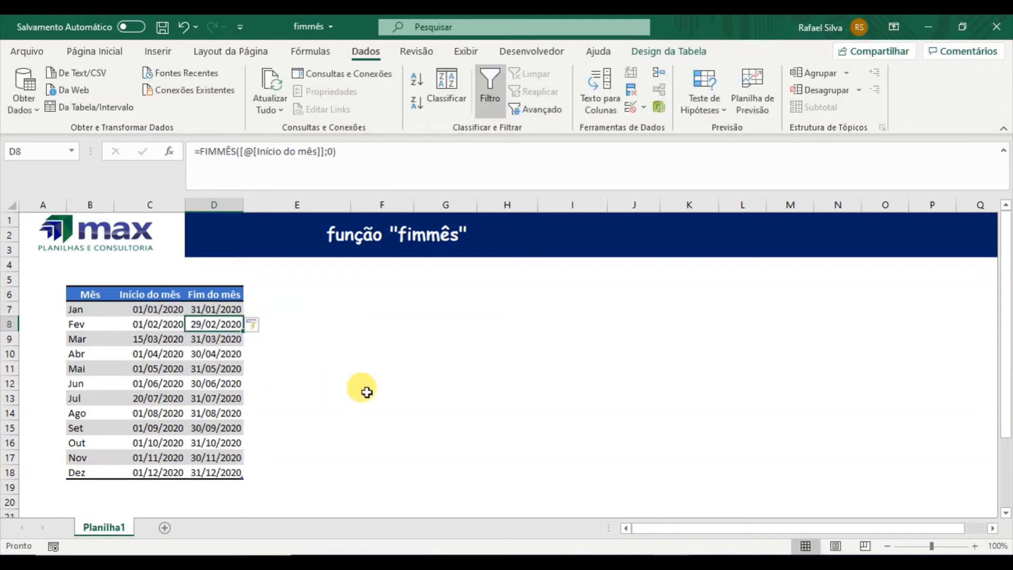
Step: Compare the January and February start dates with their calculated month-end dates
click(367, 397)
click(150, 309)
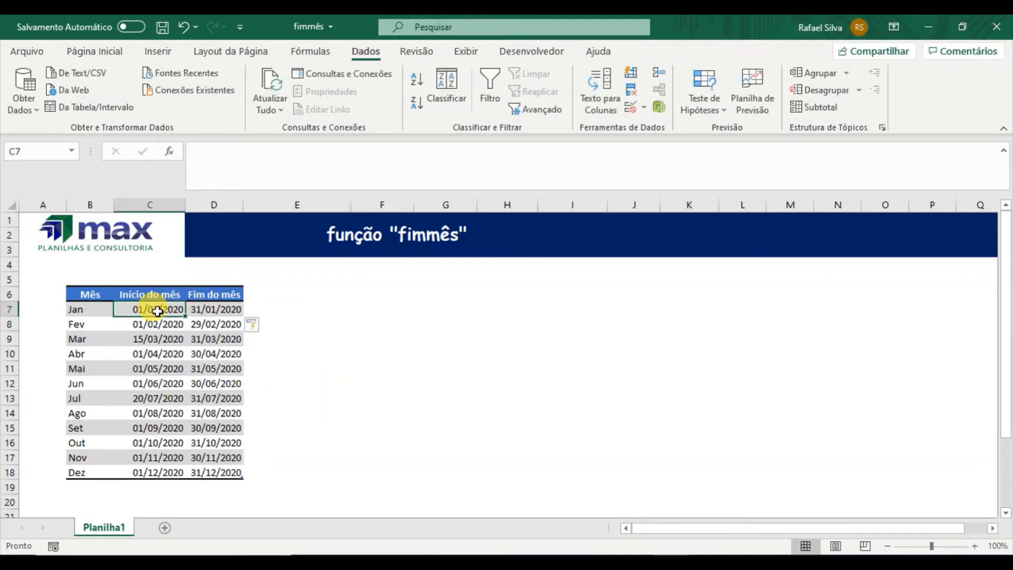
click(208, 309)
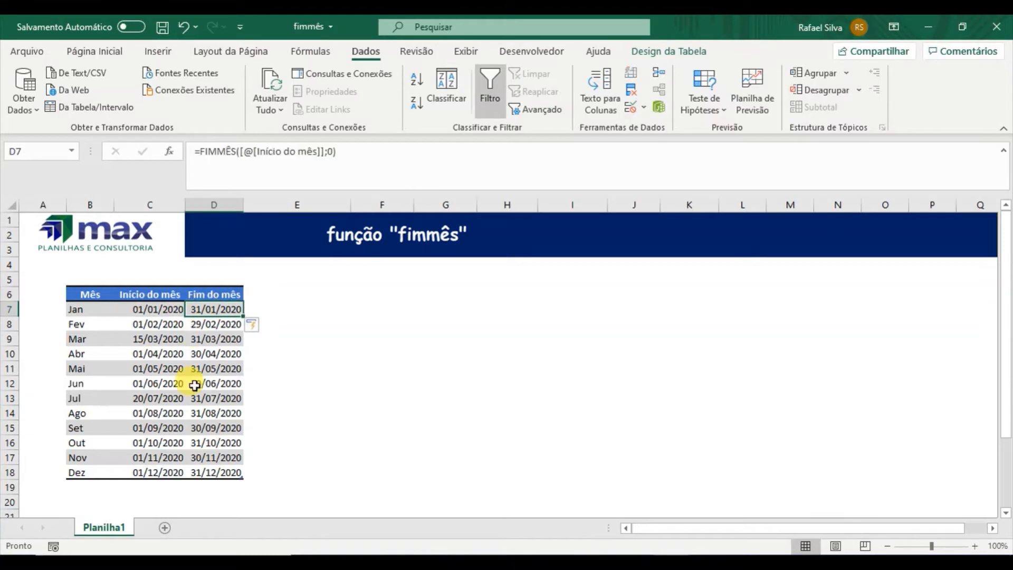
click(147, 322)
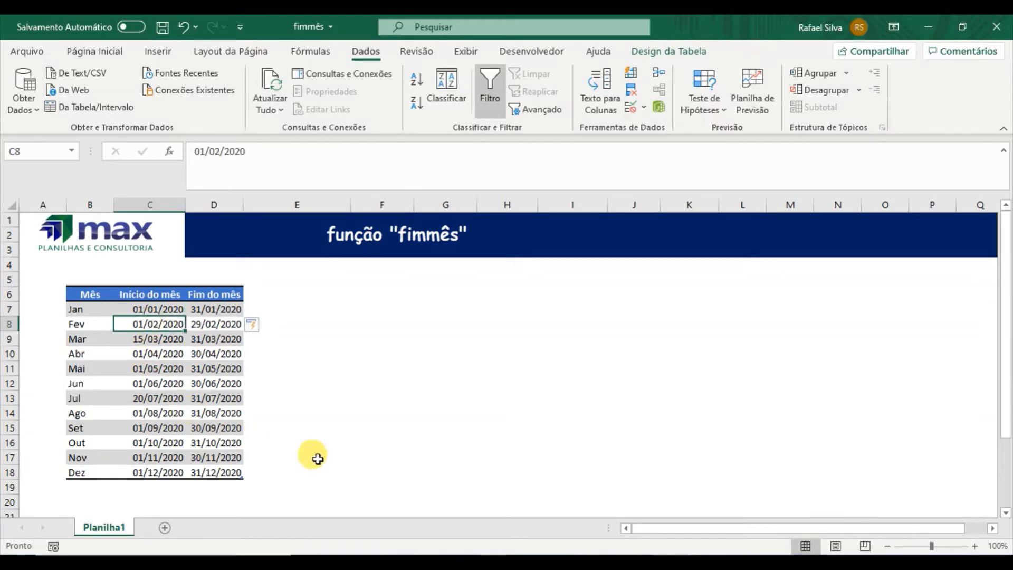
click(213, 328)
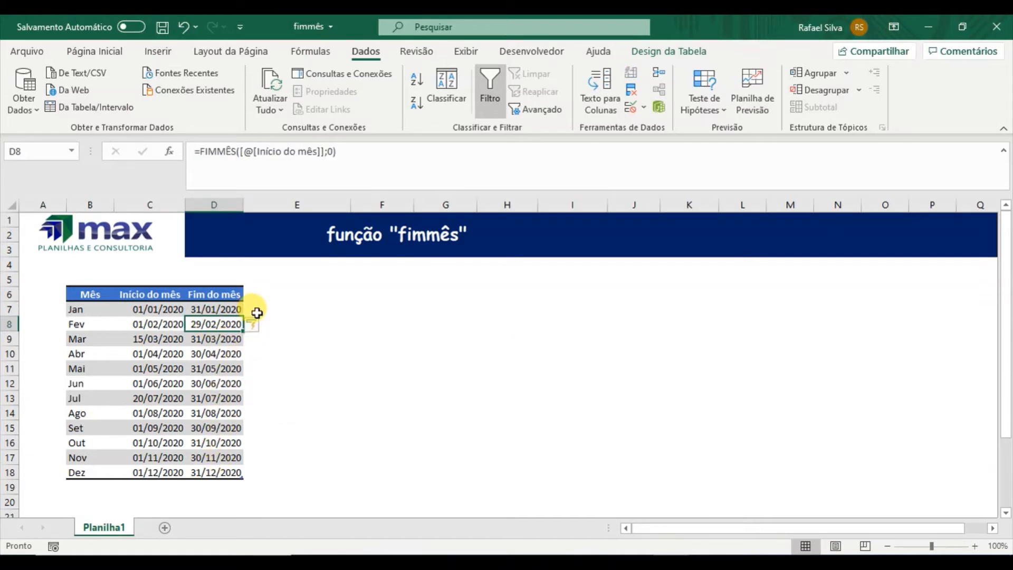
Step: Add a calculated column beside "Fim do mês", starting in E7, with the formula =FIMMÊS([@[Início do mês]];2)
click(259, 306)
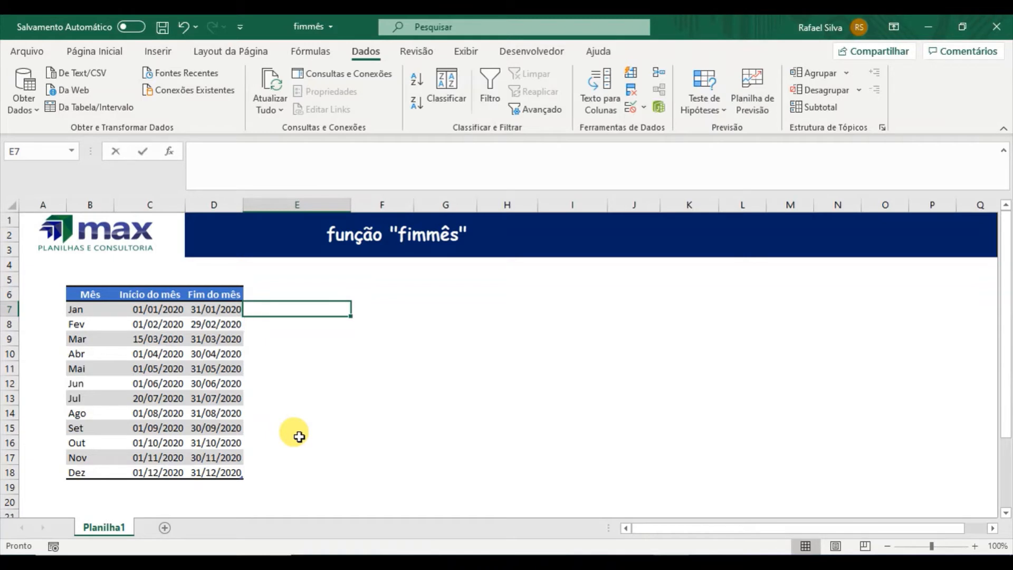
text(=fim)
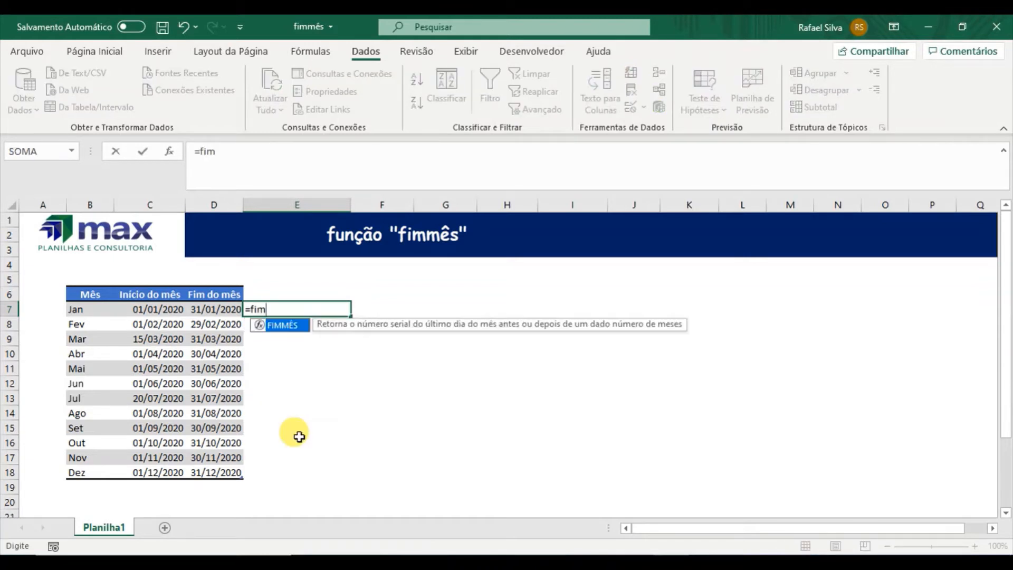
double_click(281, 327)
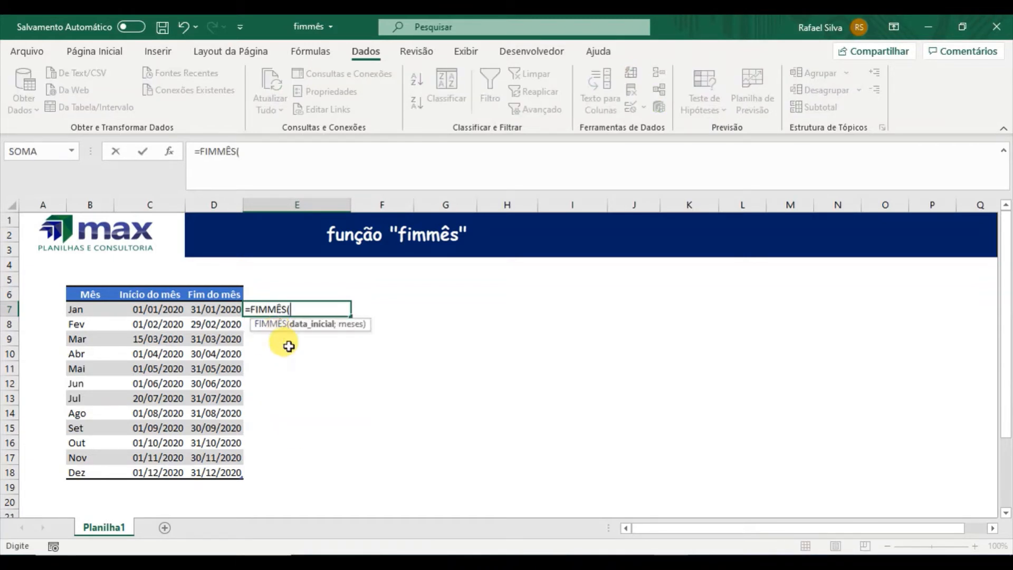
click(166, 311)
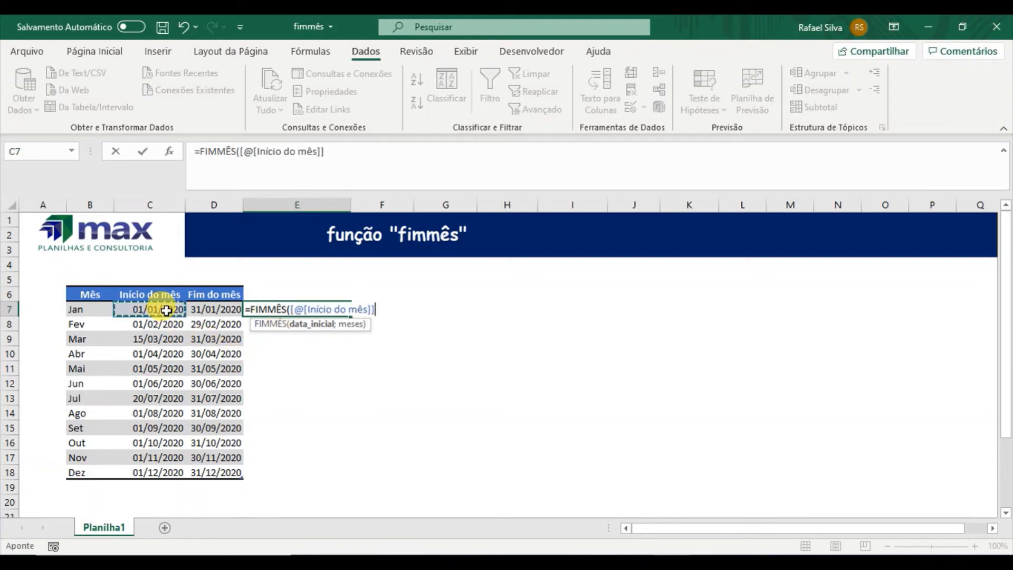
text(;)
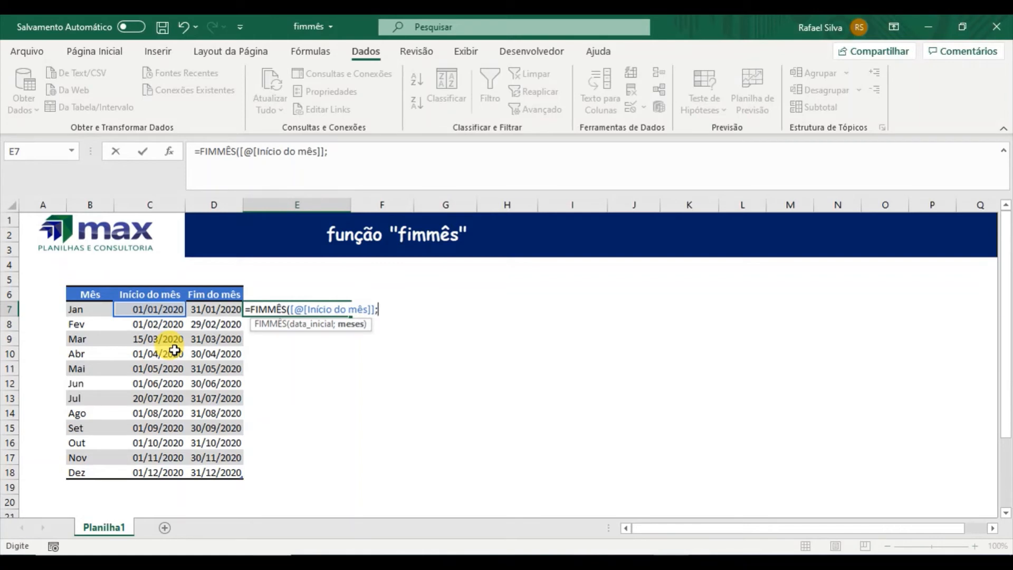
text())
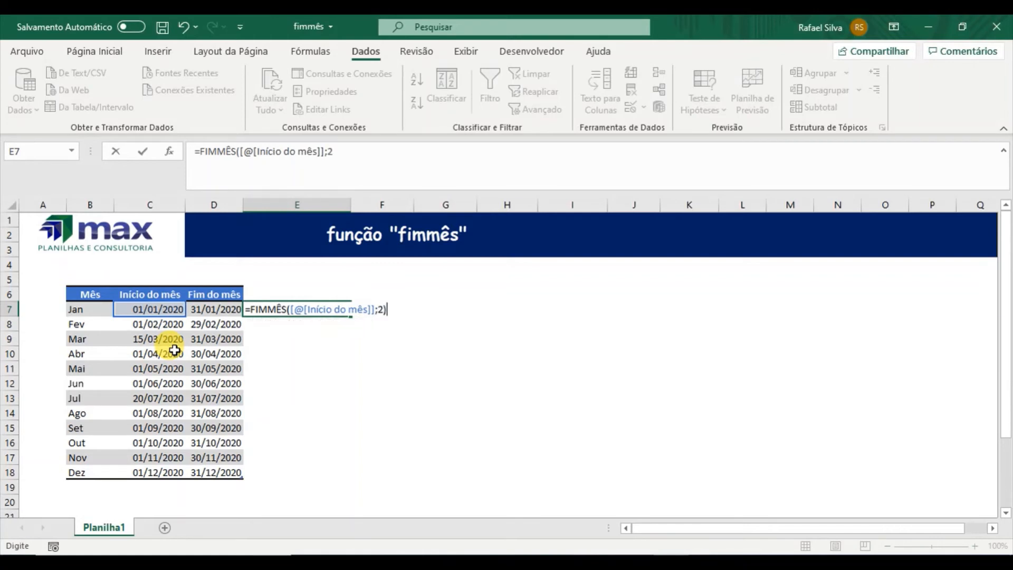
key(Return)
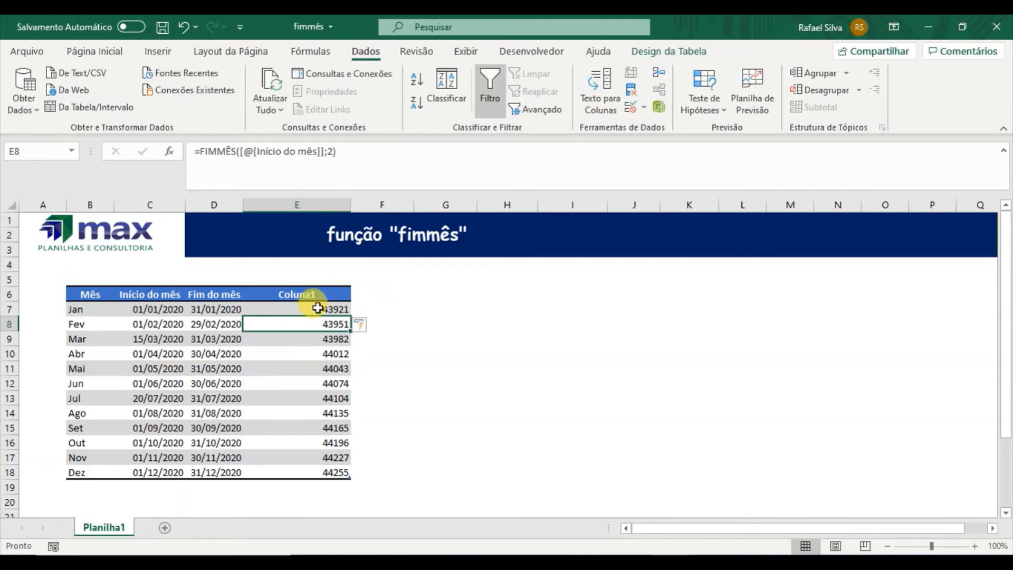
Step: Format the new column's results in E7:E18 as short dates (Data Abreviada)
drag(316, 310, 298, 464)
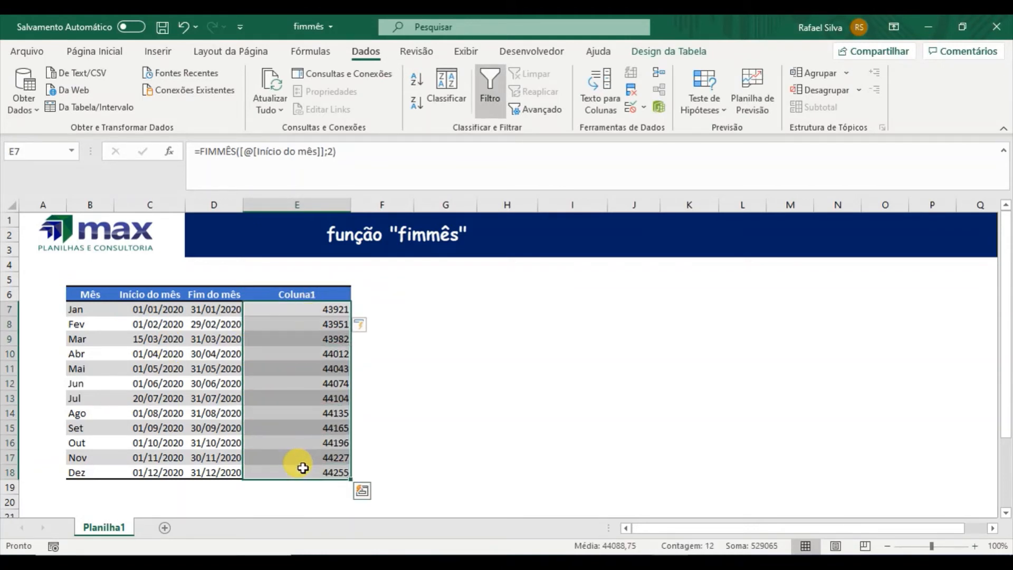
click(115, 53)
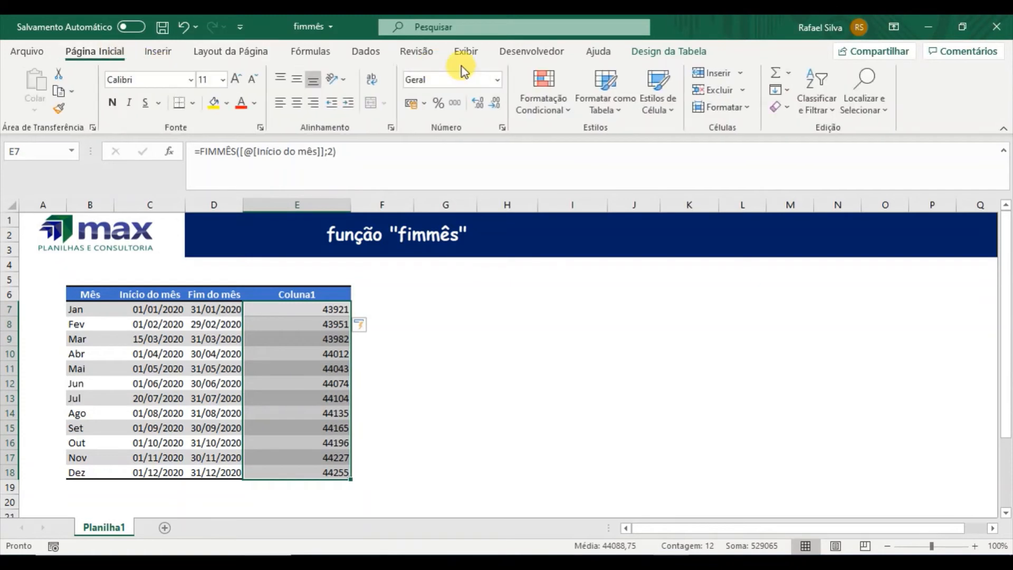
click(498, 80)
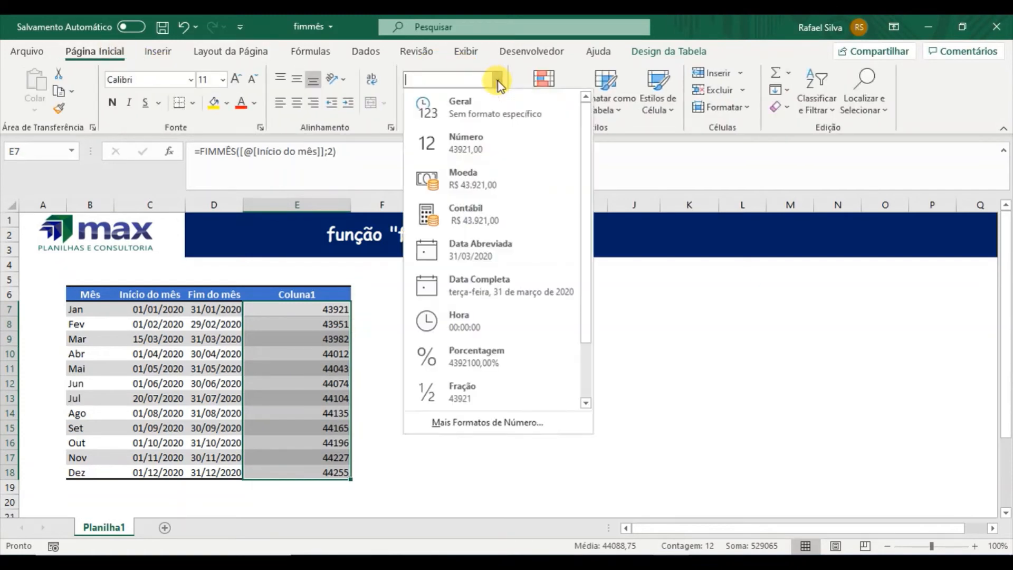
click(475, 247)
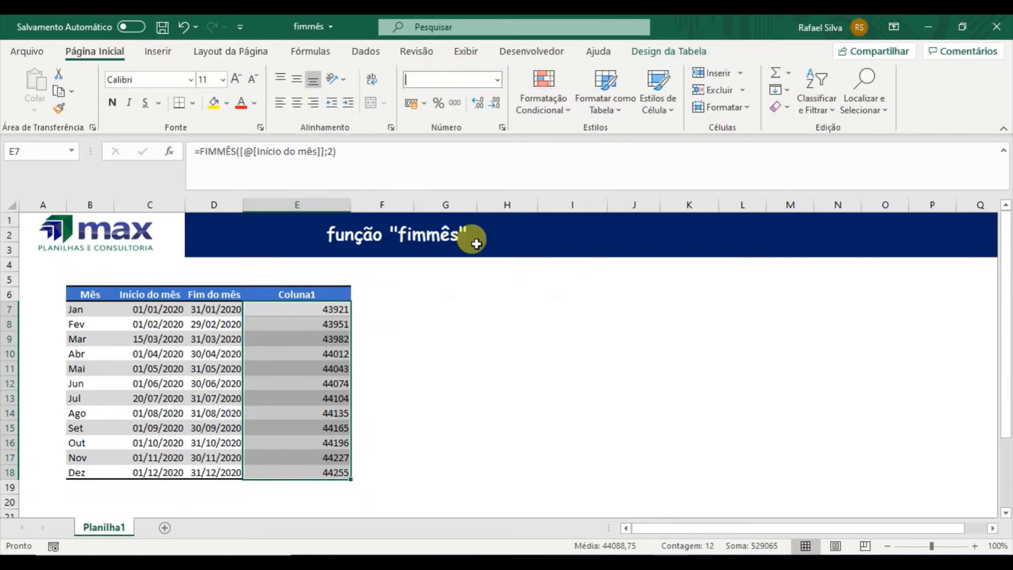
click(430, 381)
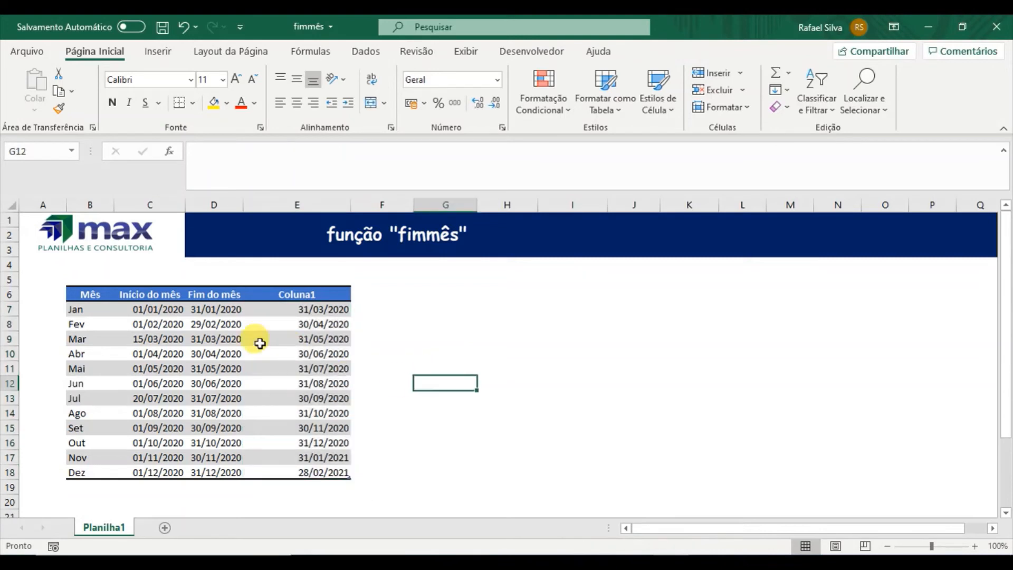
Step: Compare January's start date in C7 with the two-months-ahead month-end date in E7
click(151, 311)
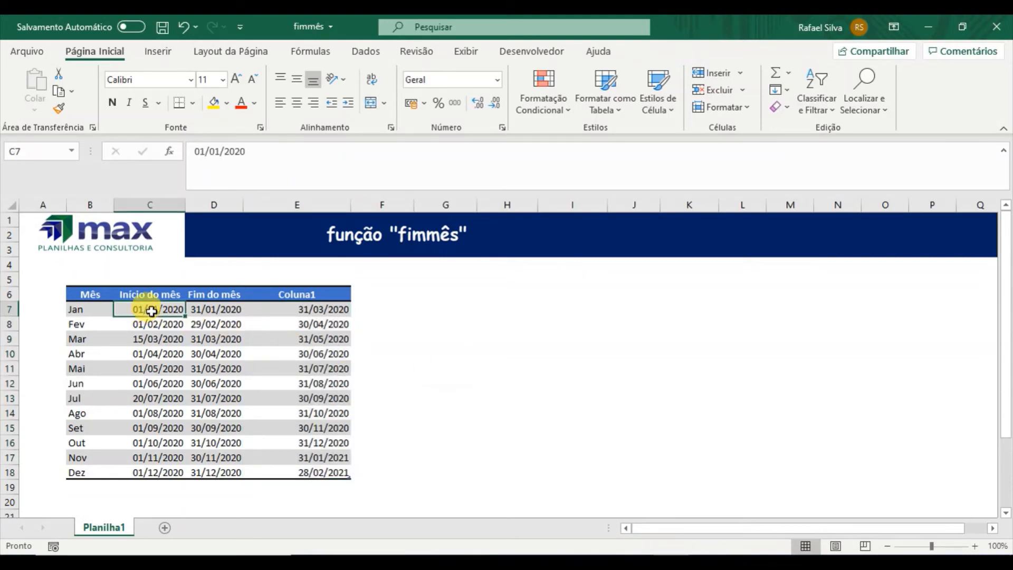
click(306, 309)
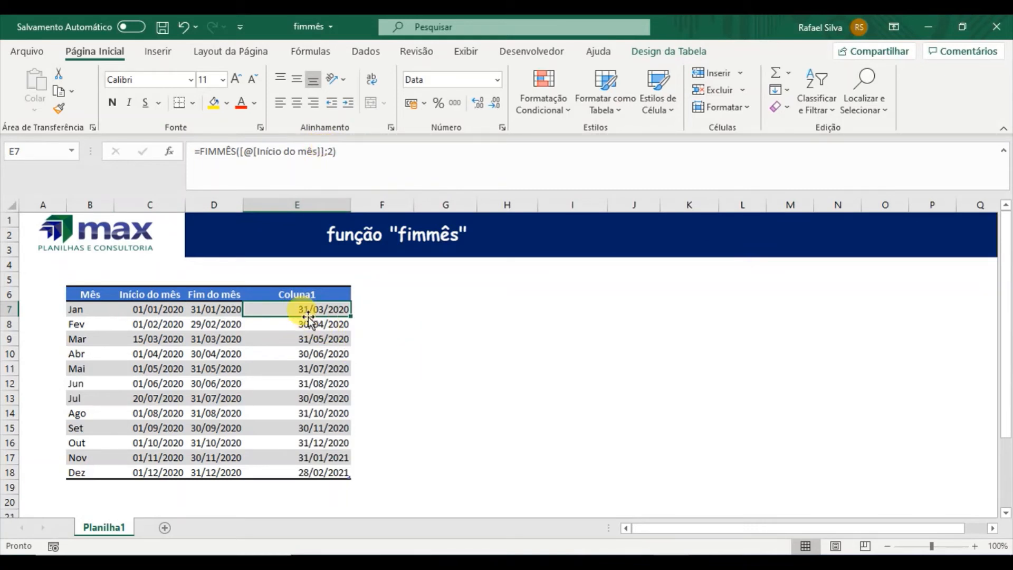
click(157, 310)
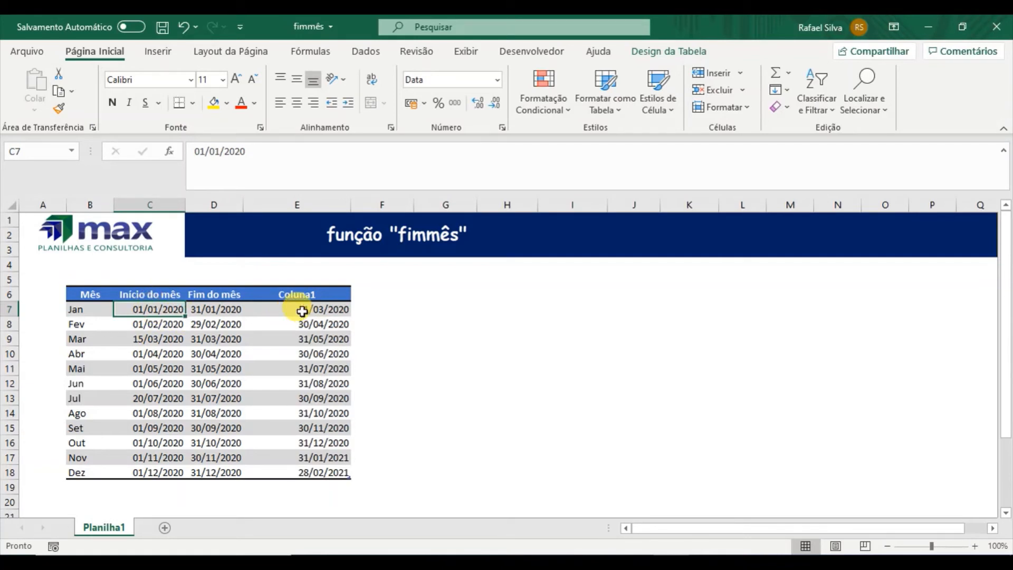
click(328, 310)
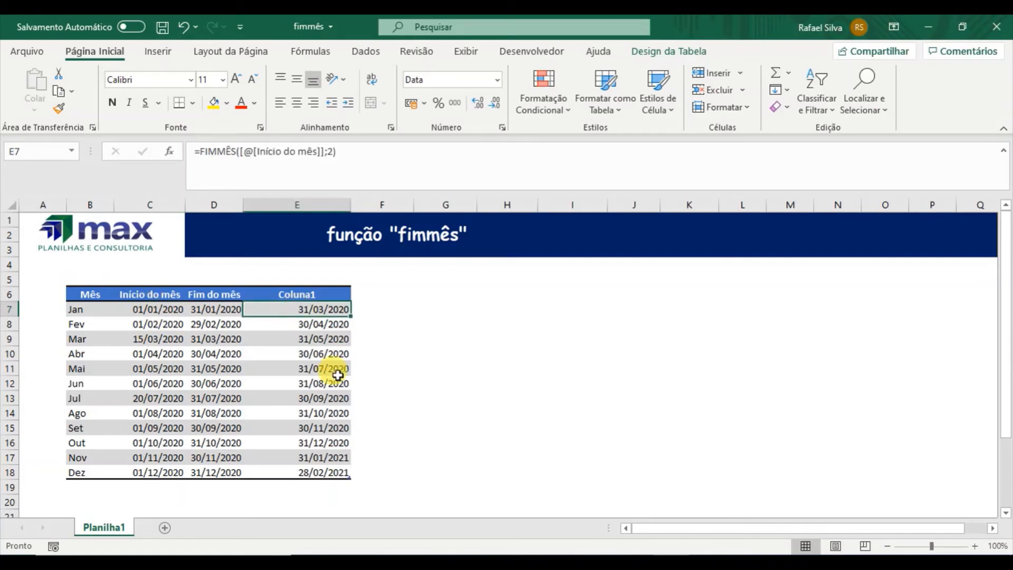
Step: Compare the February and March start dates in C8 and C9 with the two-months-ahead month-end dates in E8 and E9
click(152, 325)
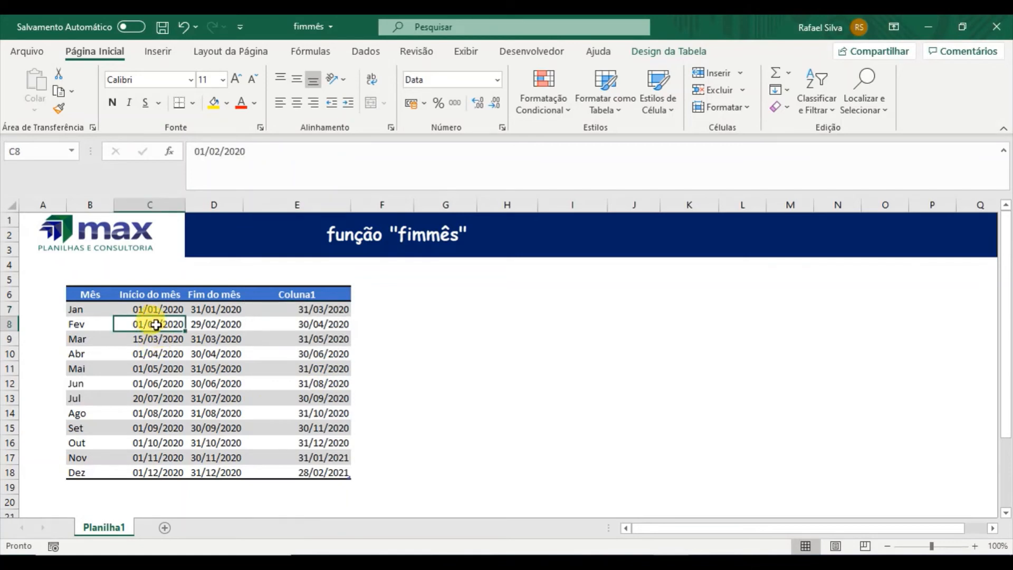
click(323, 326)
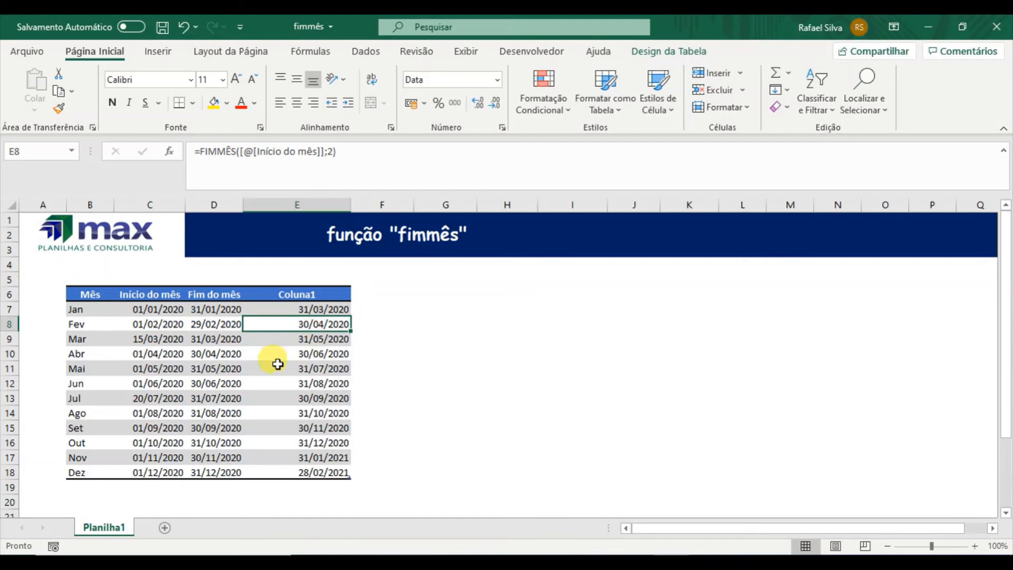
click(164, 342)
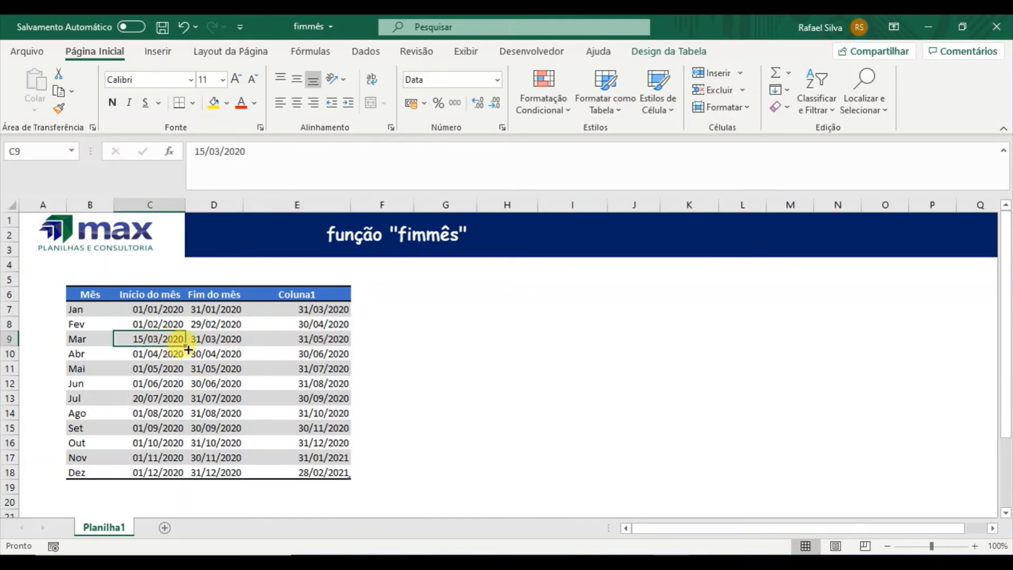
click(327, 341)
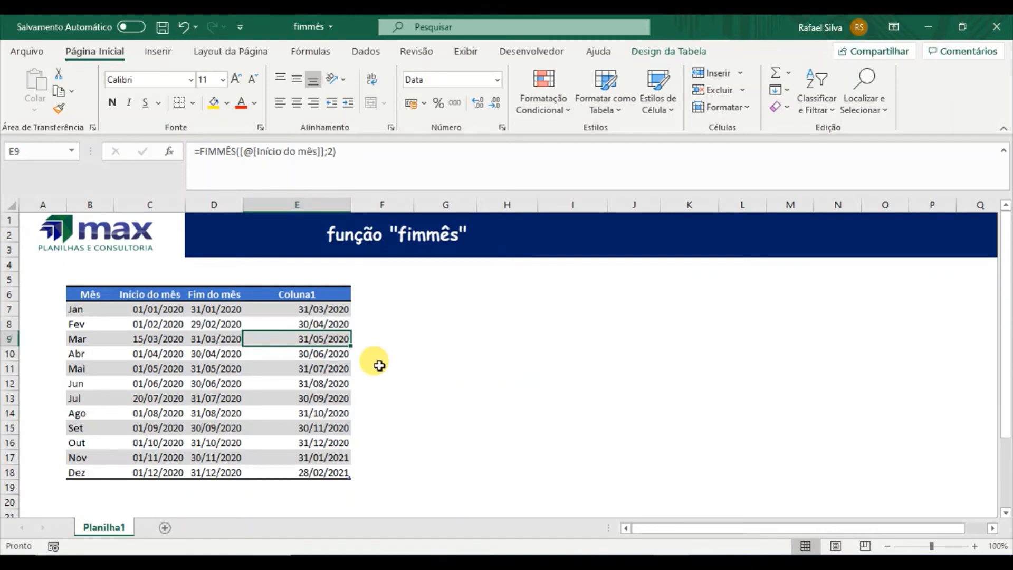
Step: Review the months argument of the FIMMÊS formula in E7 and E9, checking it against January's start date in C7
click(324, 309)
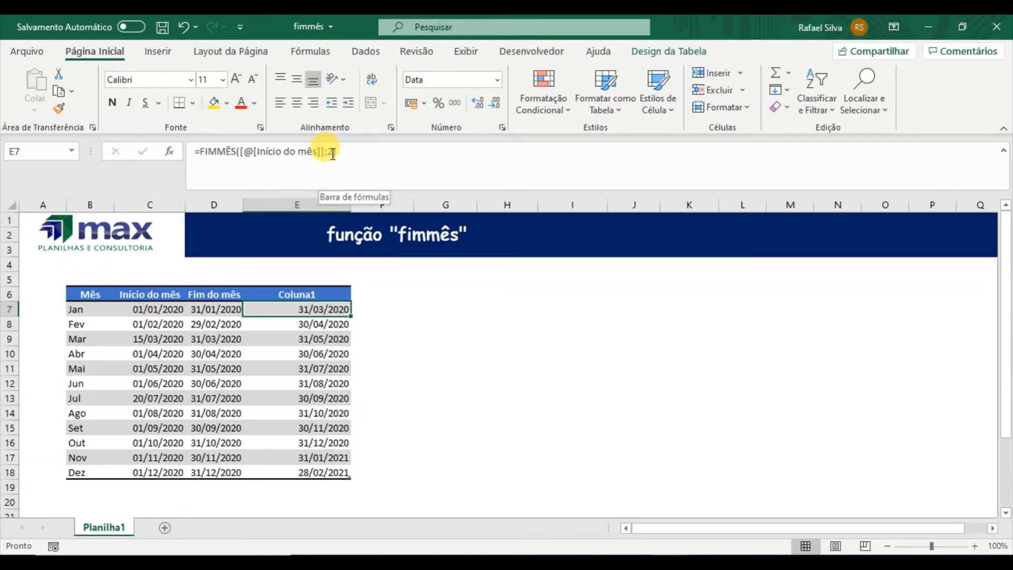
click(462, 412)
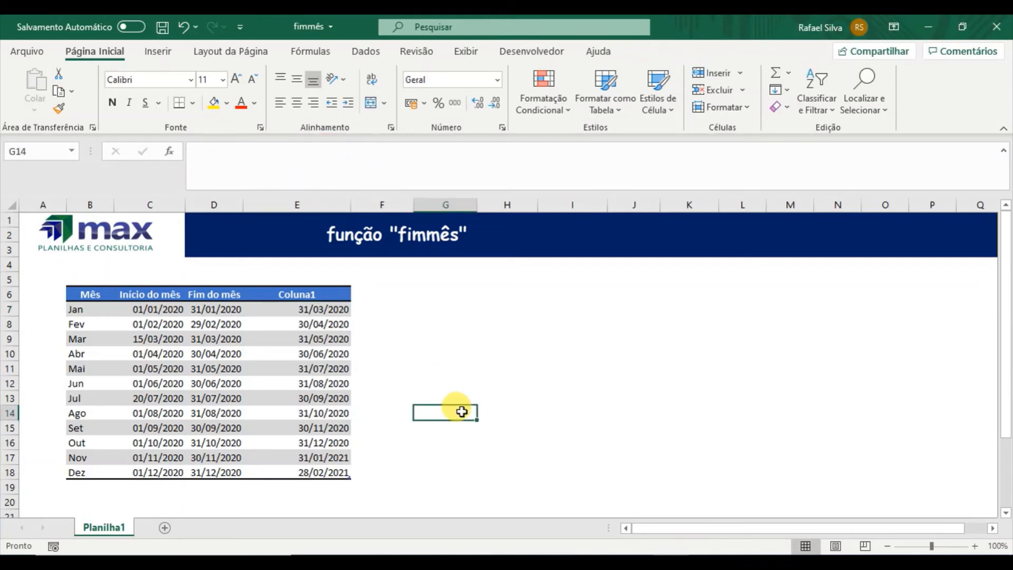
click(440, 353)
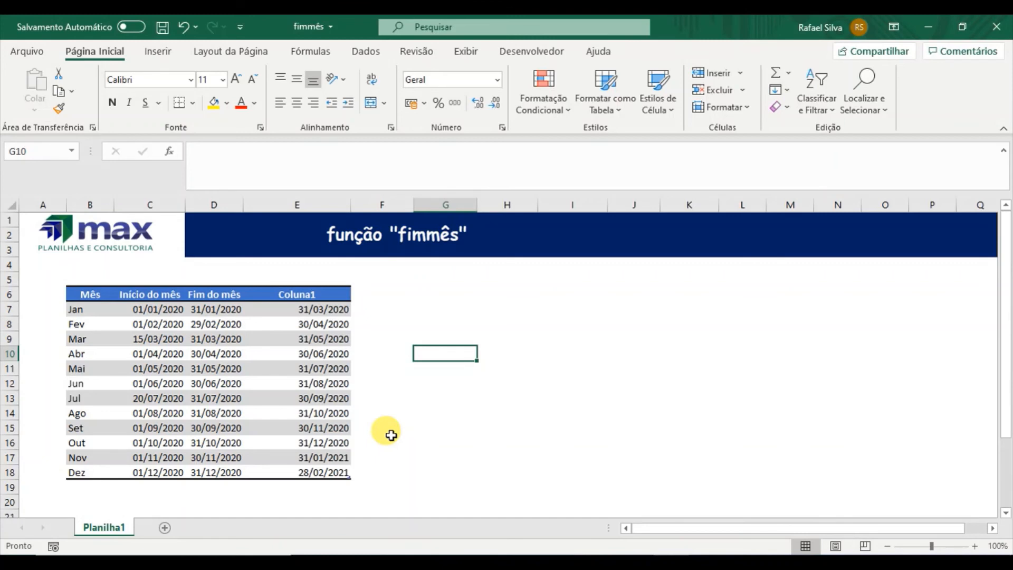
click(166, 310)
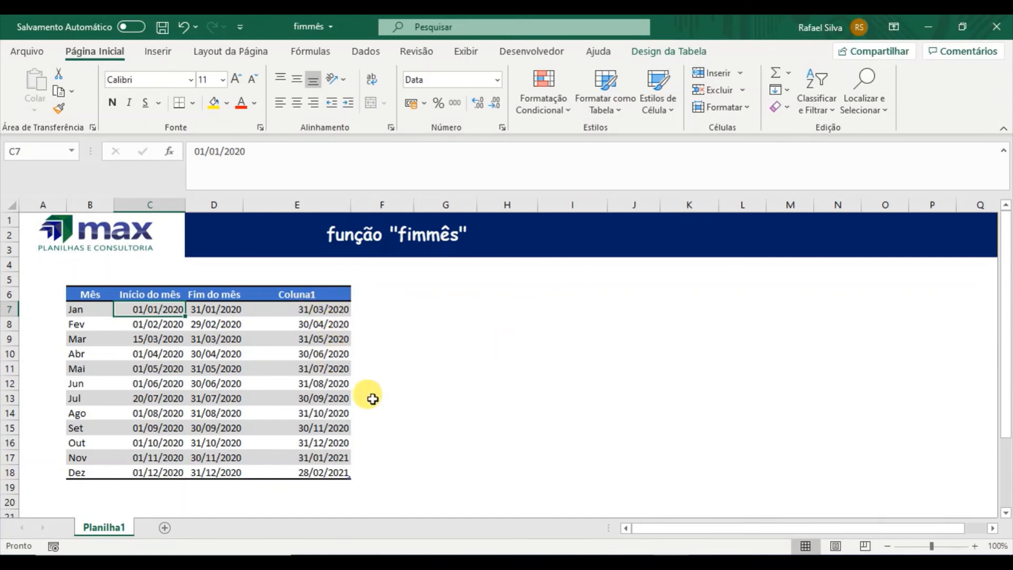
click(329, 339)
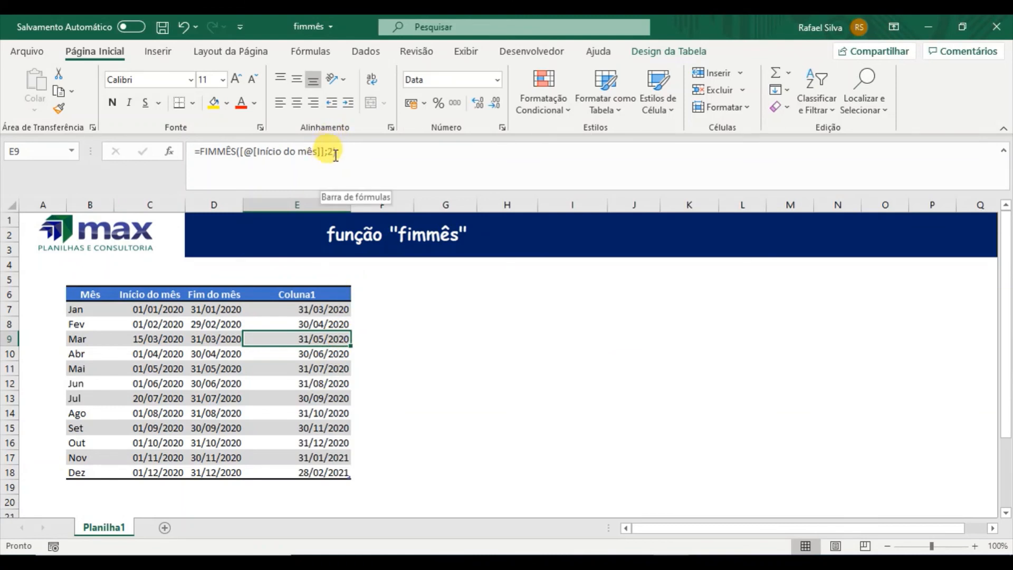
click(523, 354)
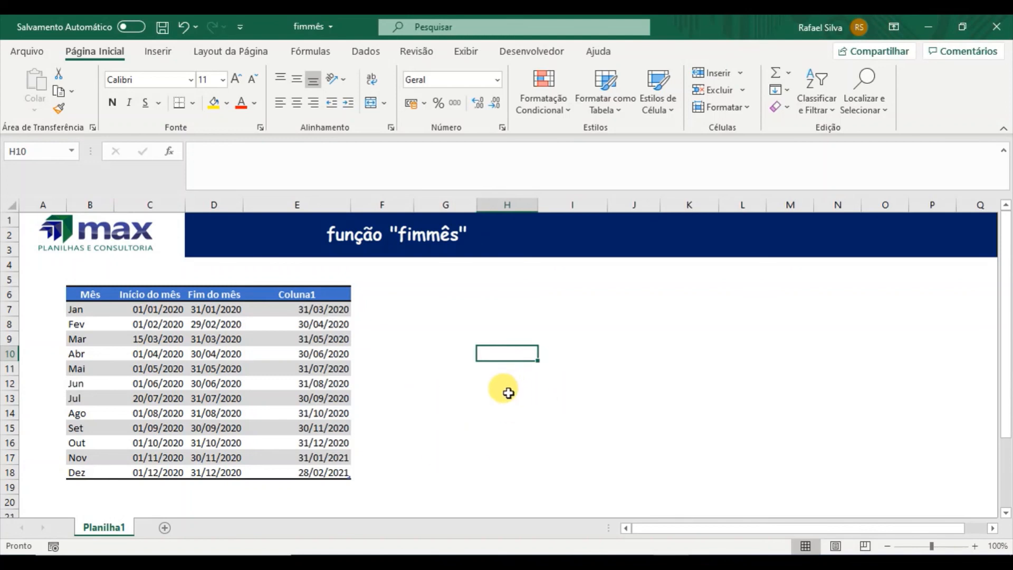
click(492, 383)
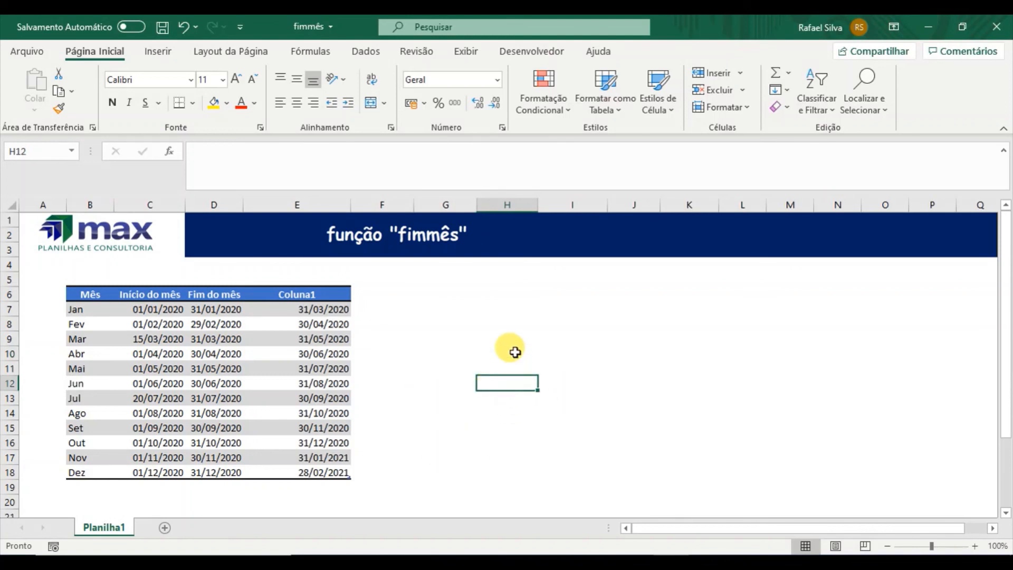
click(516, 347)
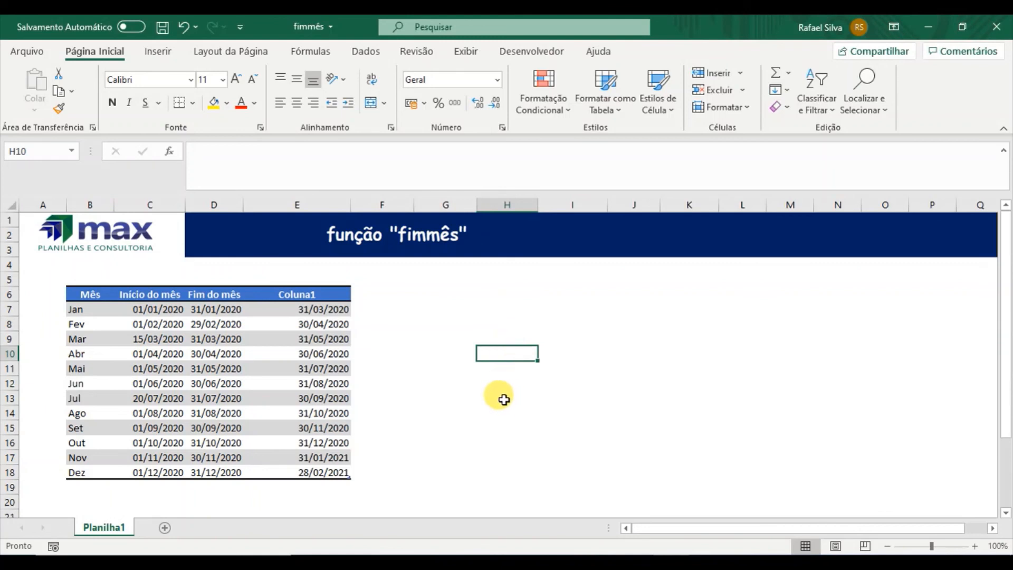
click(503, 397)
click(506, 355)
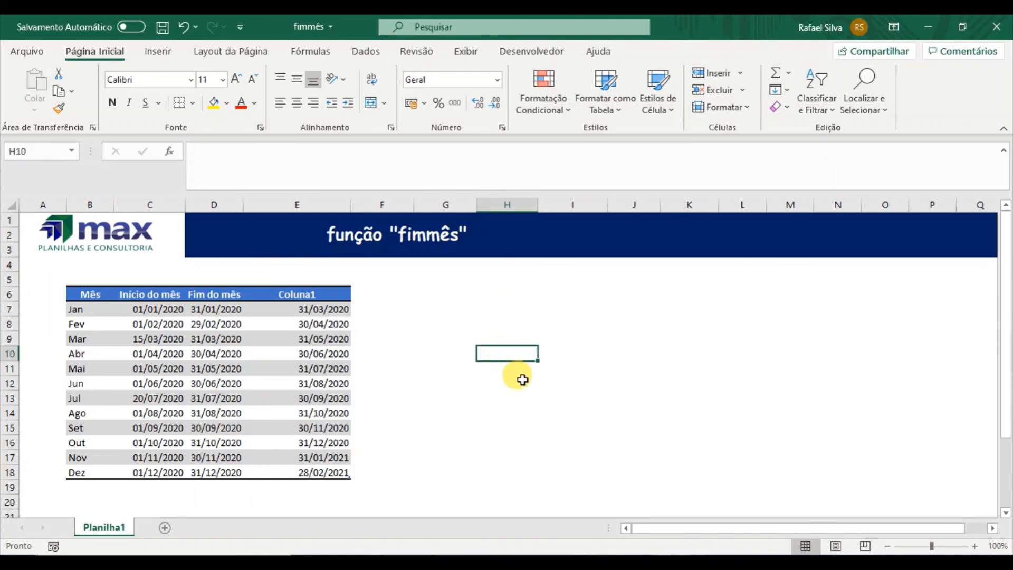